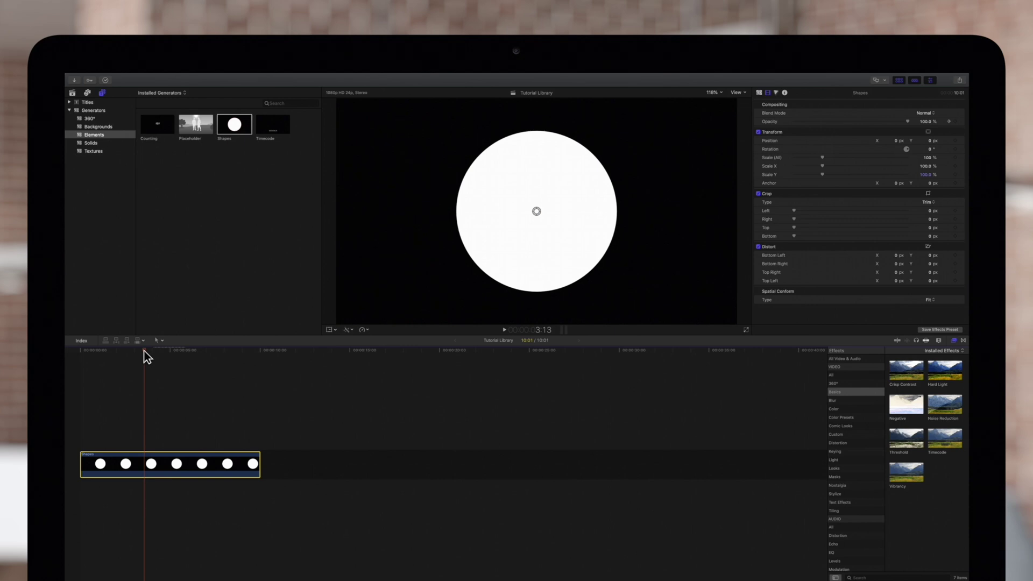
# - Preview the finished circle fade playing forward, then in reverse with J
pyautogui.press('space')
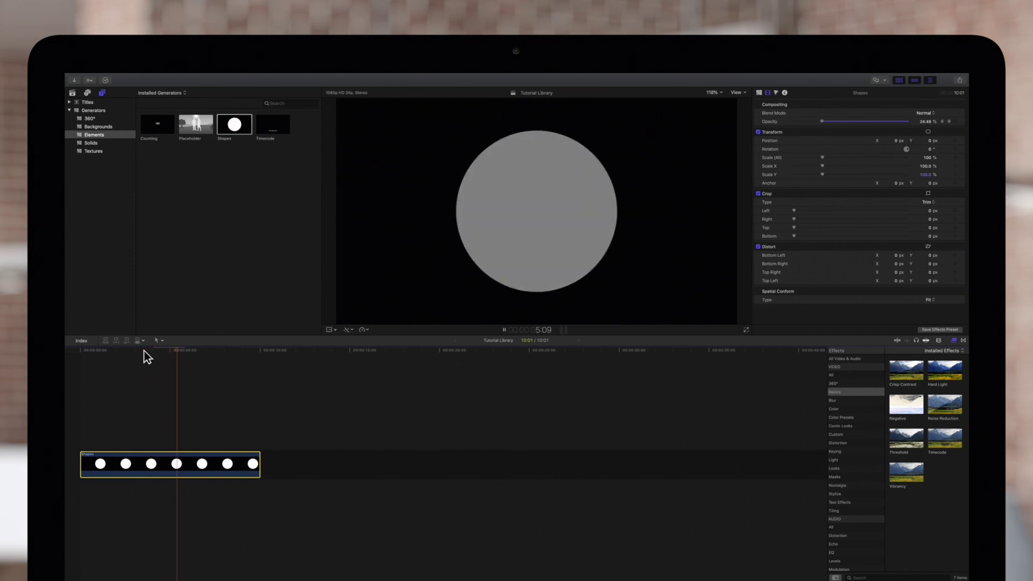
pyautogui.press('j')
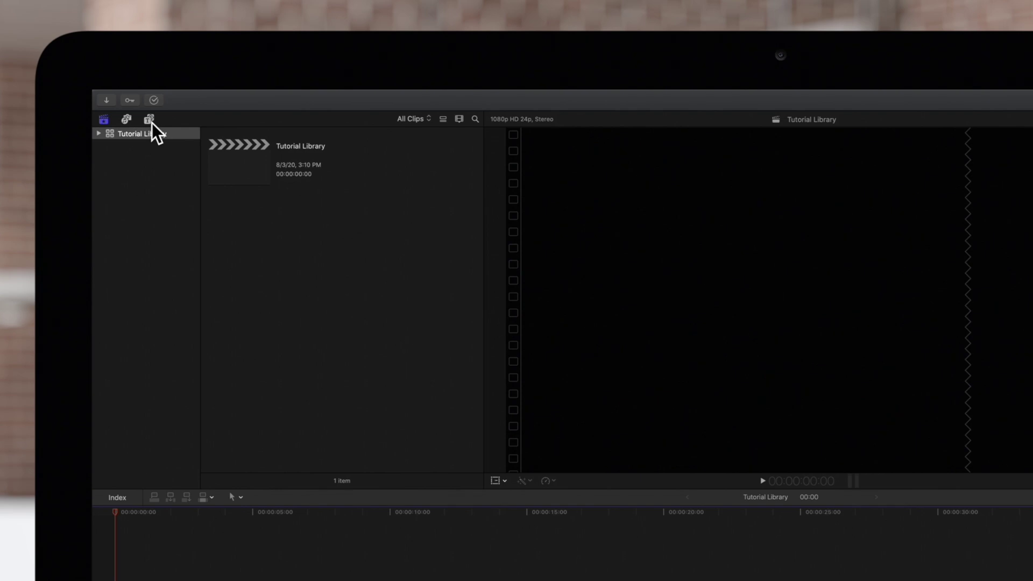
# - Append the Generators > Elements > Shapes circle to the timeline and select it with the playhead inside
pyautogui.click(148, 119)
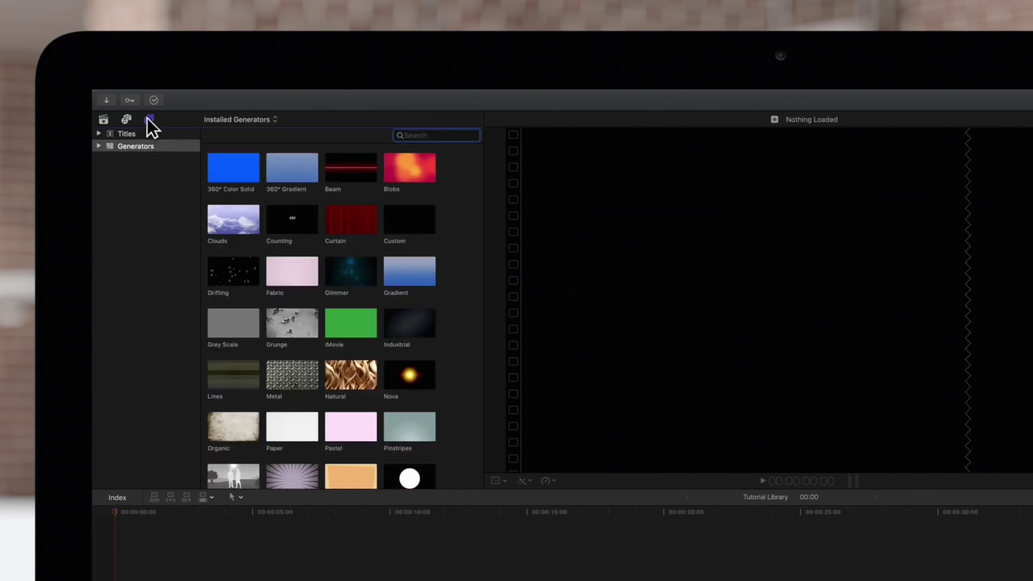
pyautogui.click(98, 145)
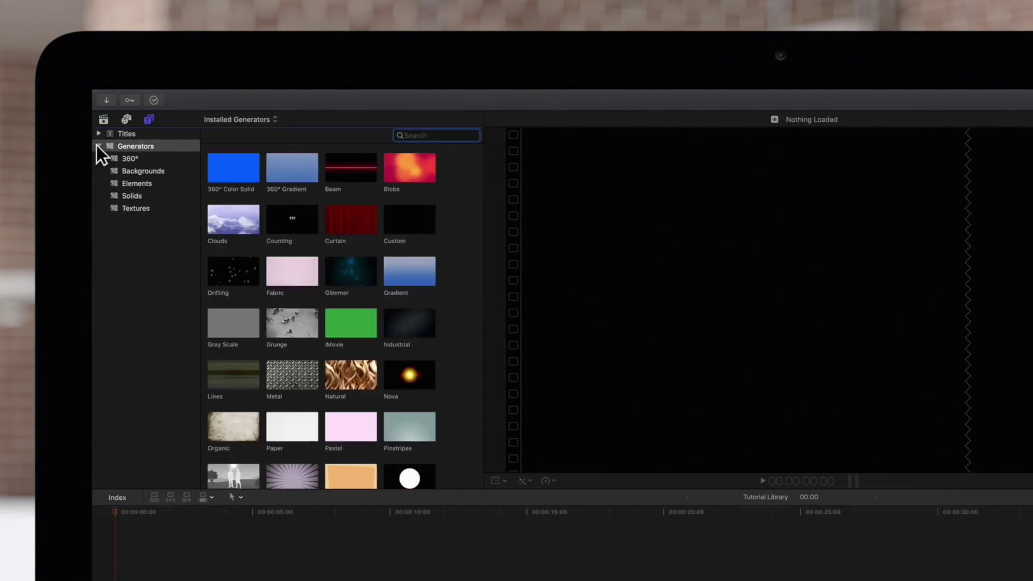
pyautogui.click(131, 184)
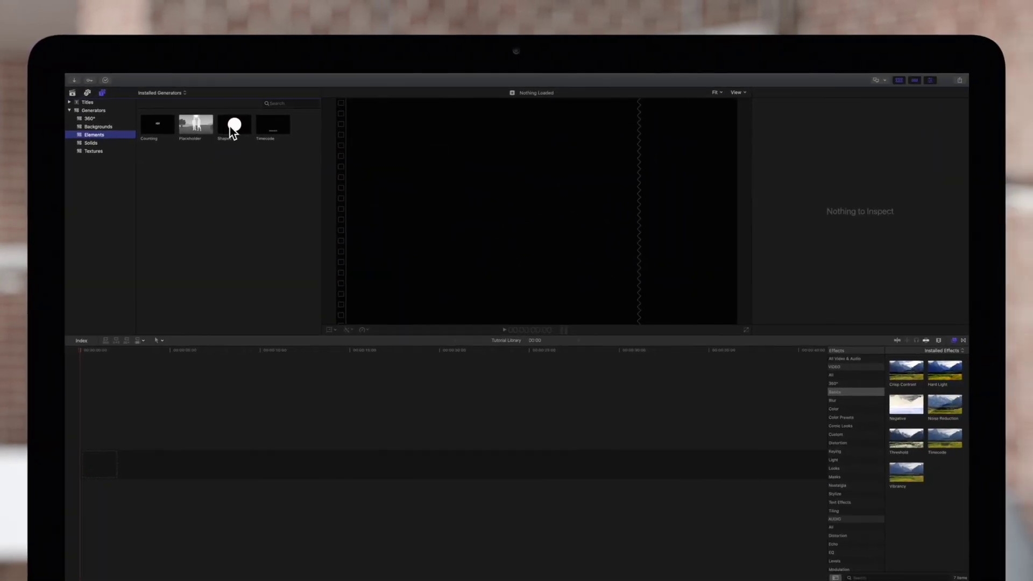
pyautogui.click(230, 127)
pyautogui.press('e')
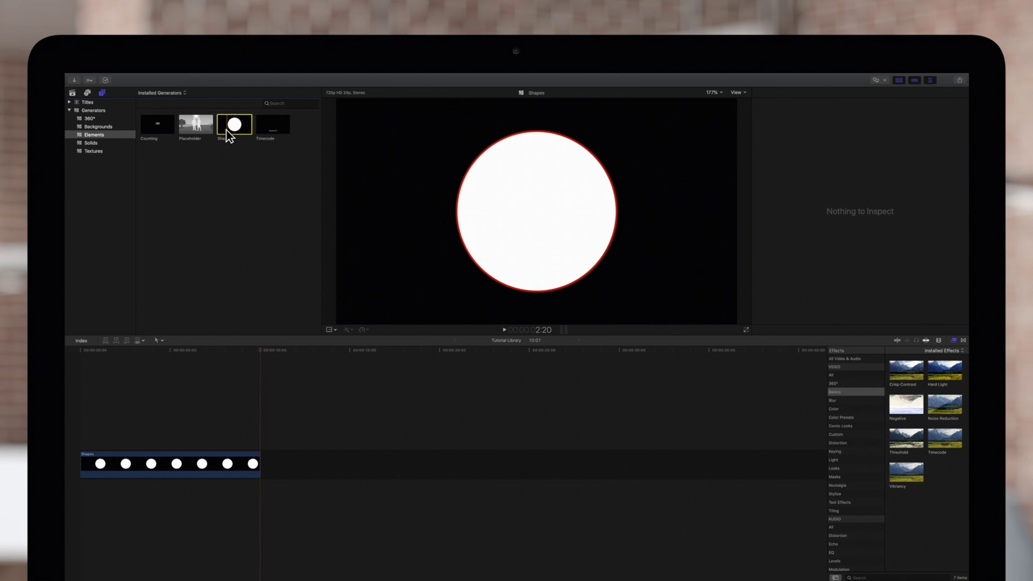
pyautogui.click(184, 462)
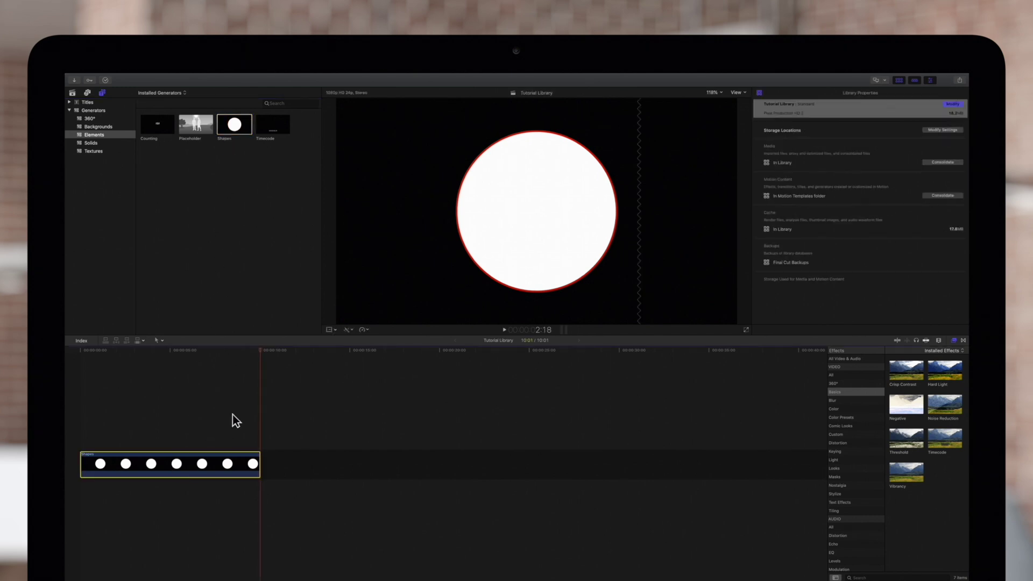
pyautogui.moveTo(261, 352); pyautogui.dragTo(153, 355)
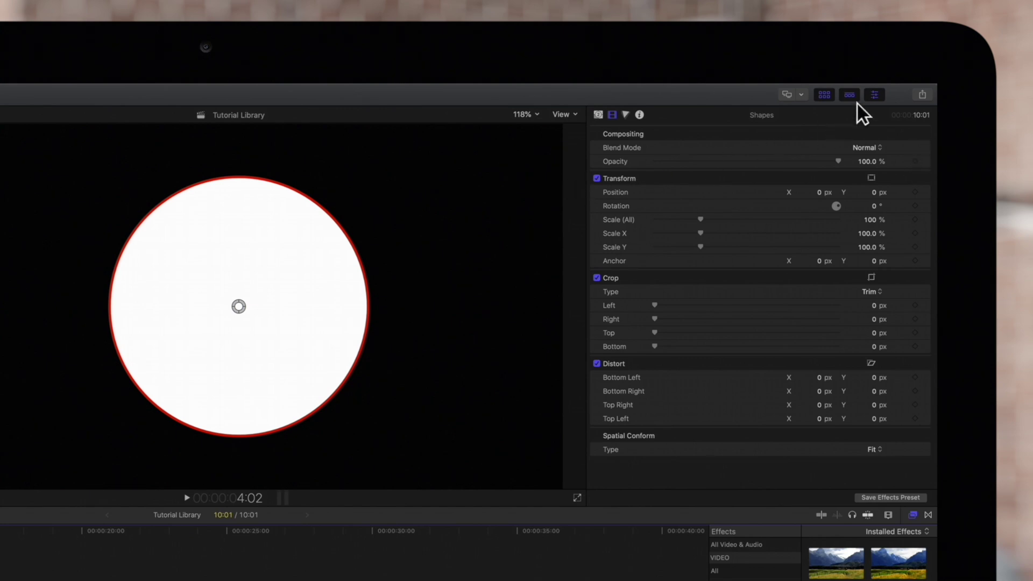
# - Uncheck Outline in the Shapes generator settings, then return to the Video inspector
pyautogui.click(874, 95)
pyautogui.click(875, 100)
pyautogui.click(598, 115)
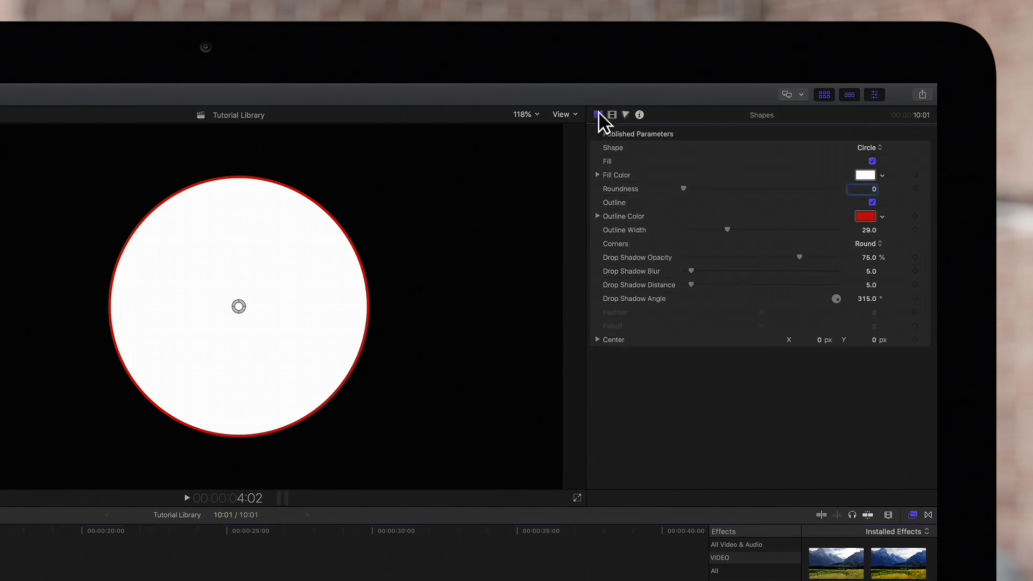
pyautogui.click(871, 202)
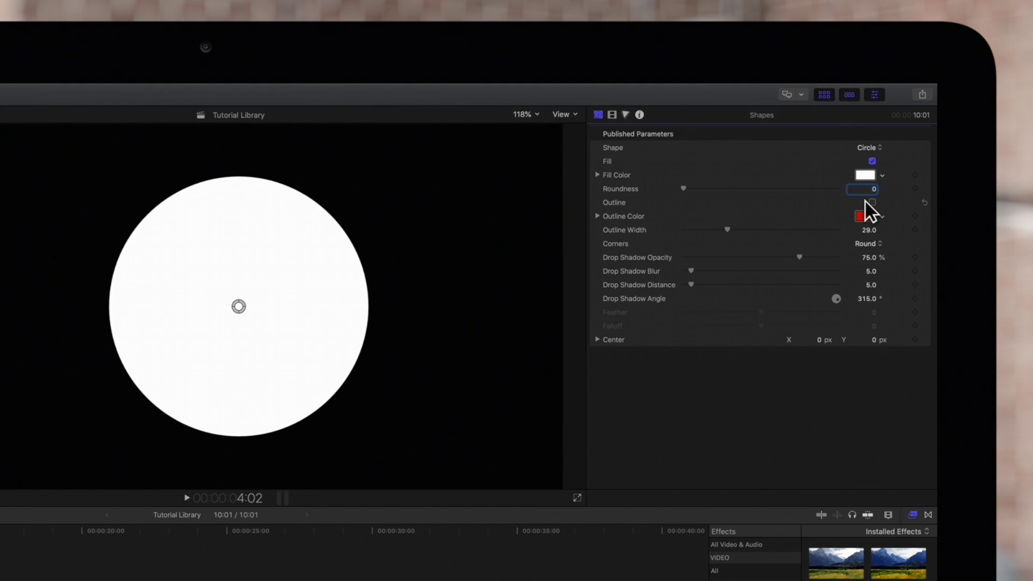
pyautogui.click(612, 114)
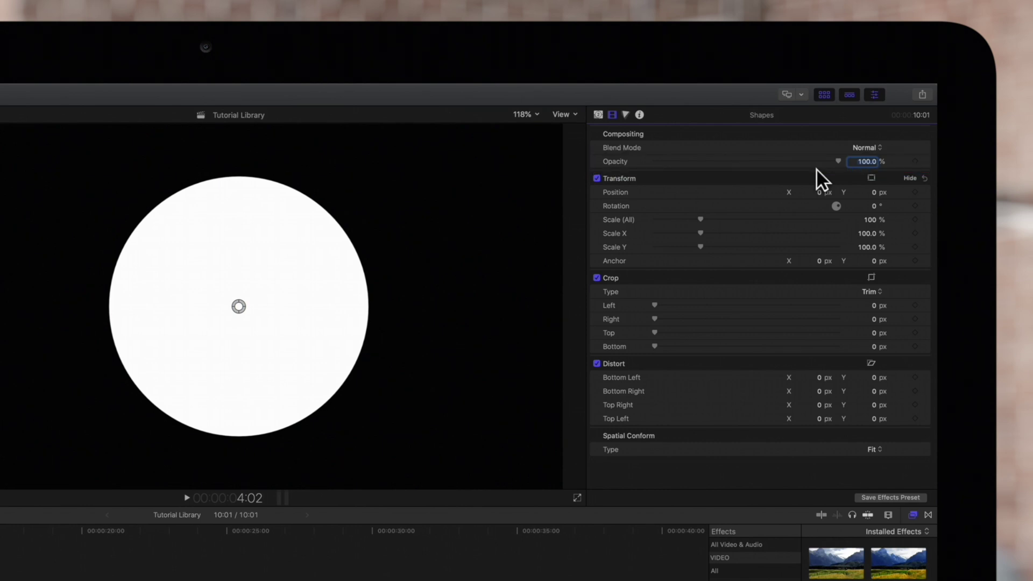
# - Keyframe Opacity at 100% at 4:02, then set it to 0% at 5:20
pyautogui.click(915, 161)
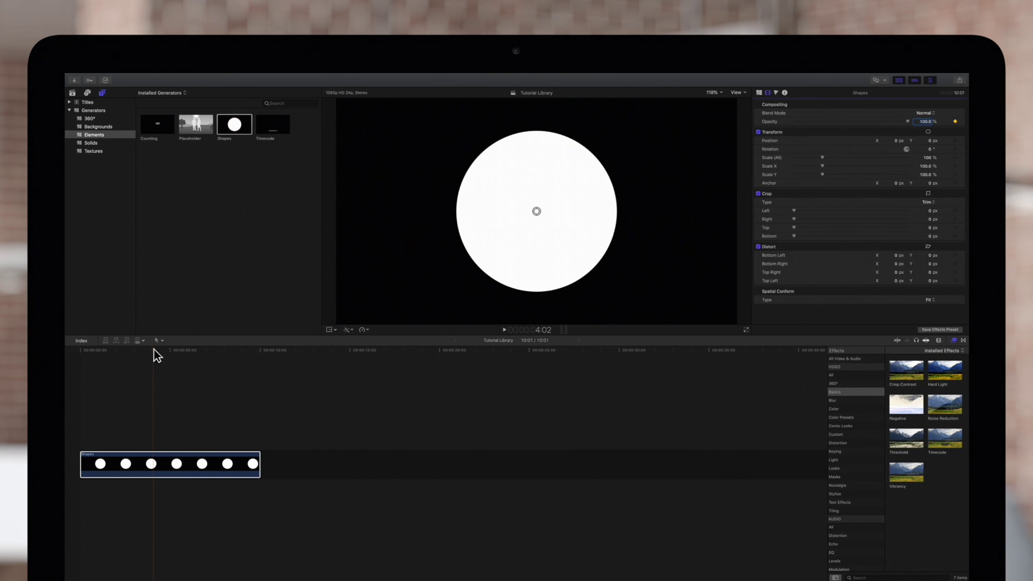
pyautogui.moveTo(153, 349); pyautogui.dragTo(185, 350)
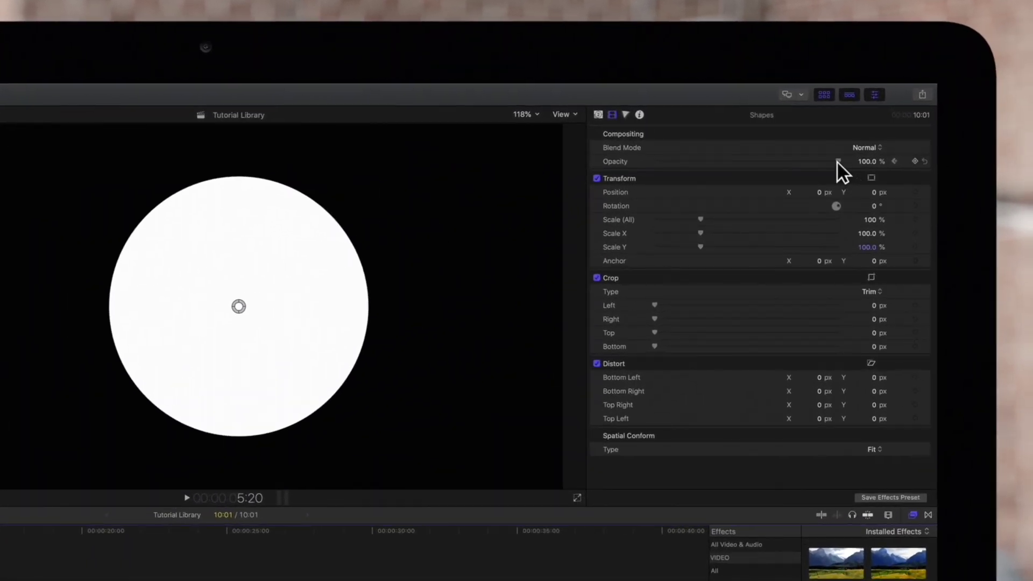
pyautogui.moveTo(837, 160); pyautogui.dragTo(621, 156)
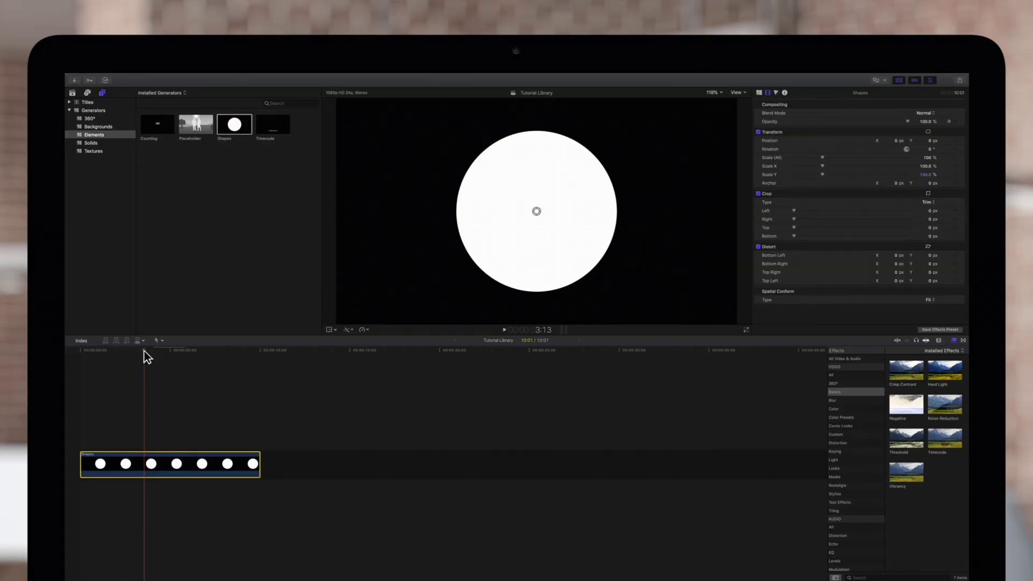
pyautogui.press('space')
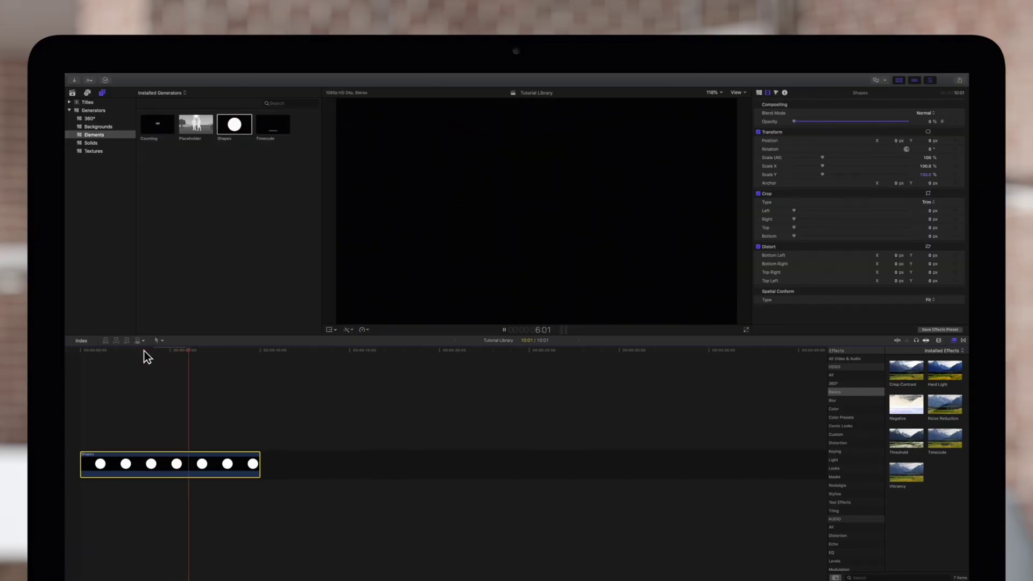
pyautogui.press('space')
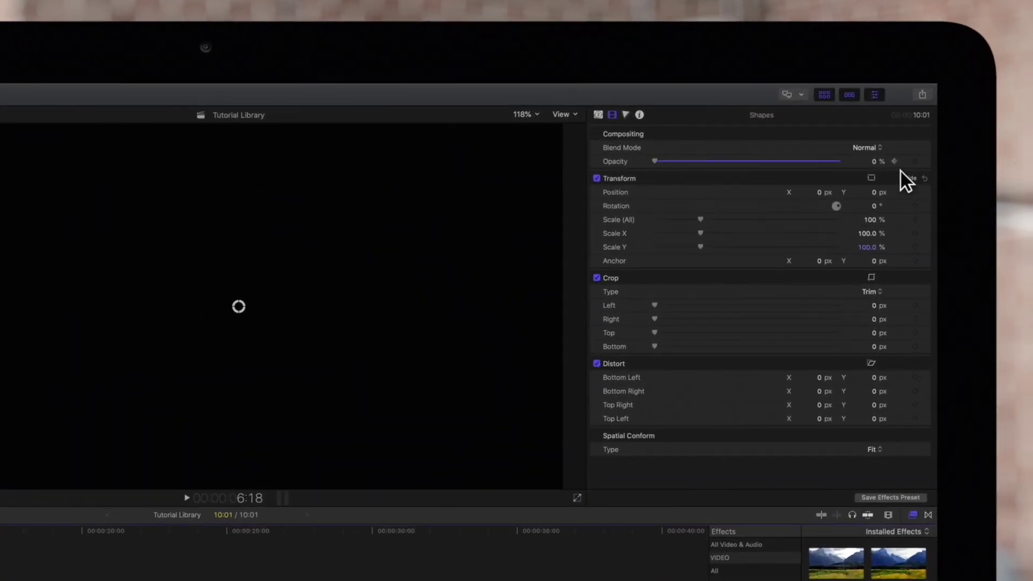
pyautogui.click(894, 160)
pyautogui.click(894, 162)
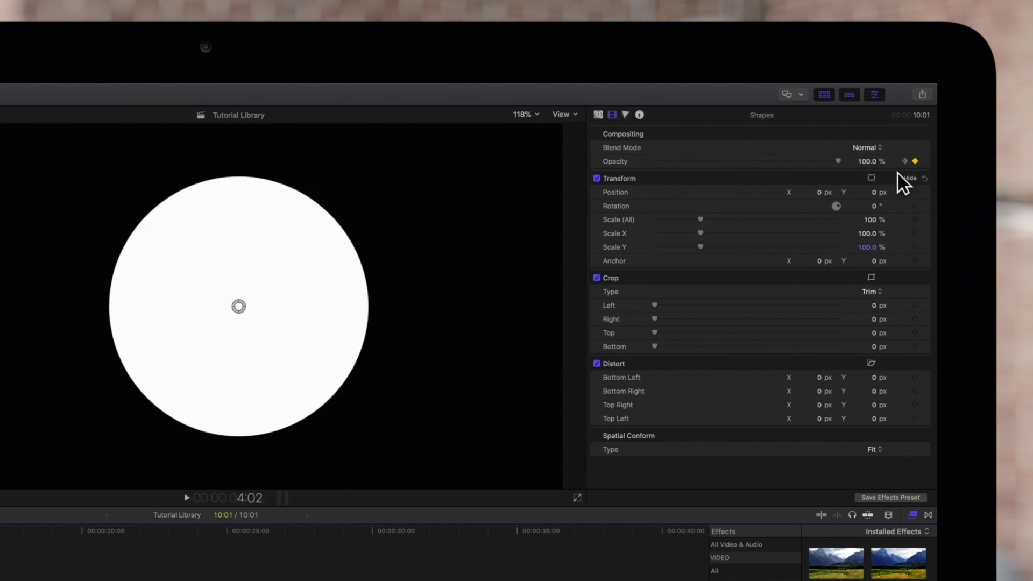
pyautogui.click(904, 160)
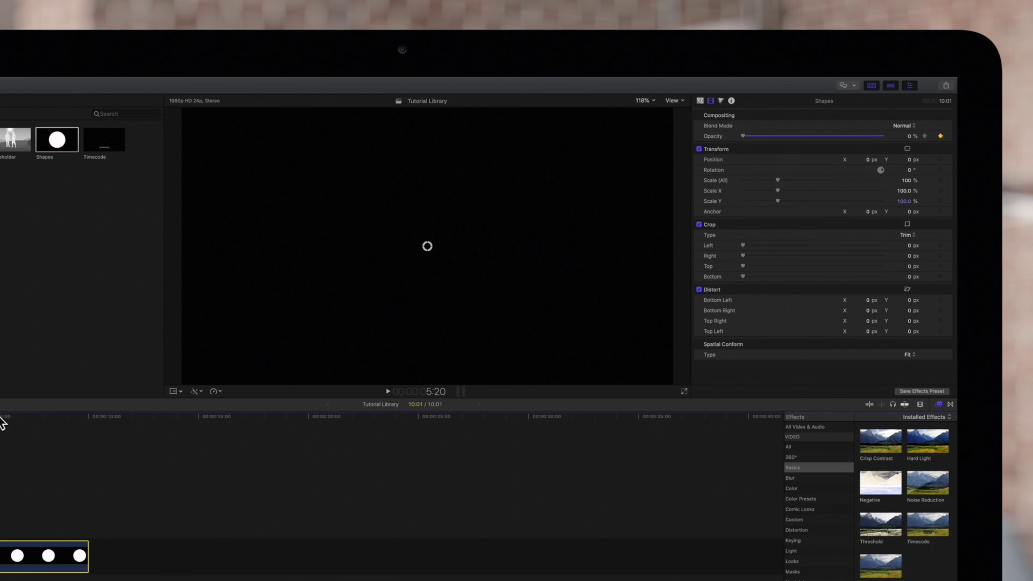
pyautogui.click(169, 353)
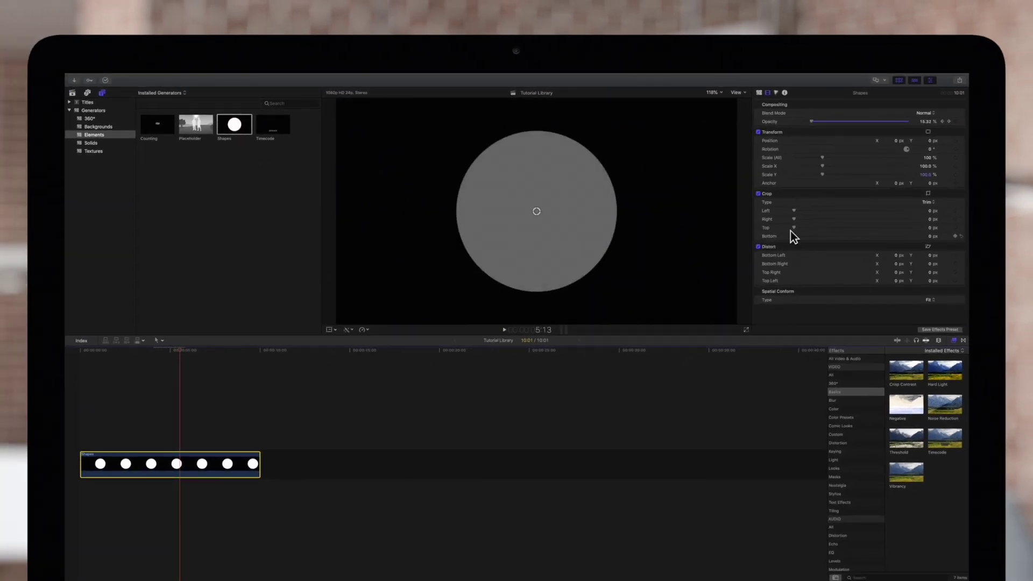
# - Change the 4:02 Opacity keyframe to 0% and the 5:20 keyframe to 100%
pyautogui.click(942, 122)
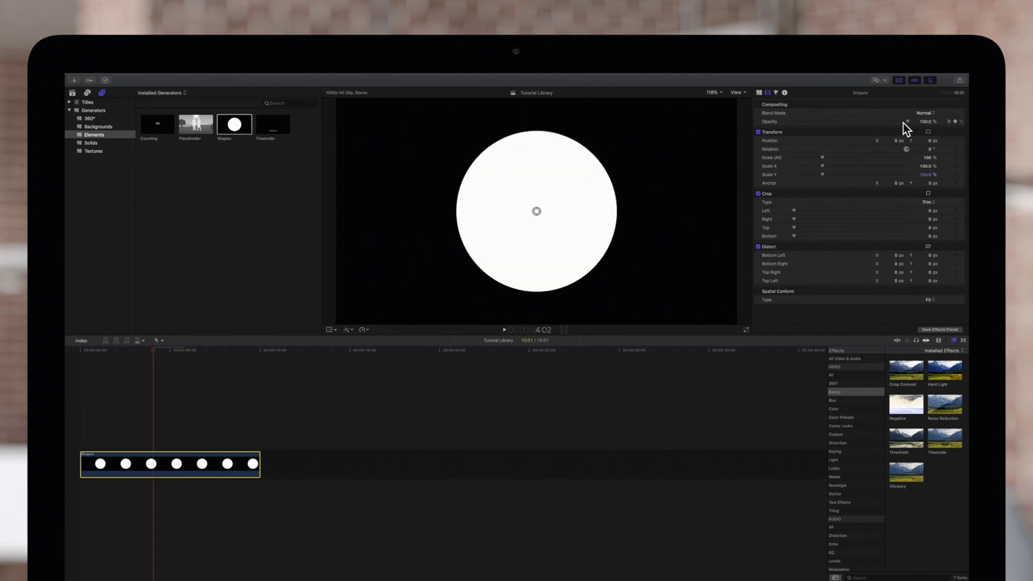
pyautogui.moveTo(908, 121); pyautogui.dragTo(779, 124)
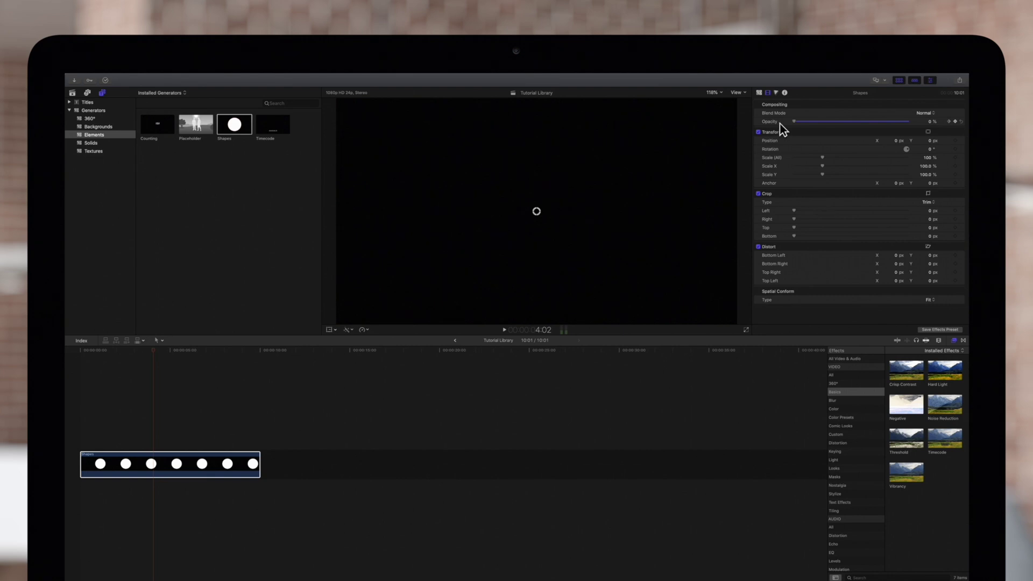
pyautogui.click(956, 122)
pyautogui.moveTo(795, 124); pyautogui.dragTo(916, 119)
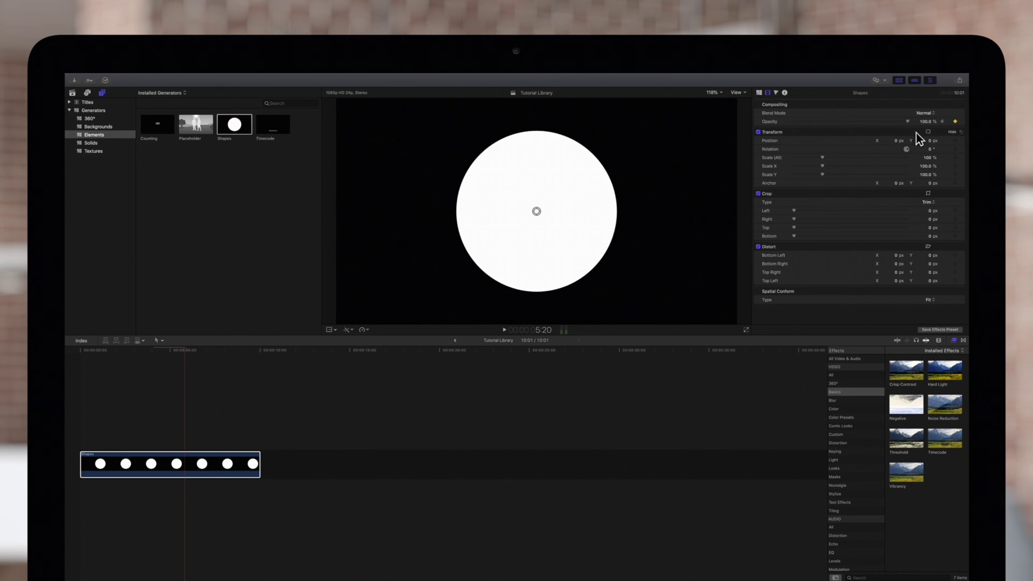
# - Play the clip from about 2:00 to check the fade-in
pyautogui.moveTo(184, 350); pyautogui.dragTo(116, 354)
pyautogui.press('space')
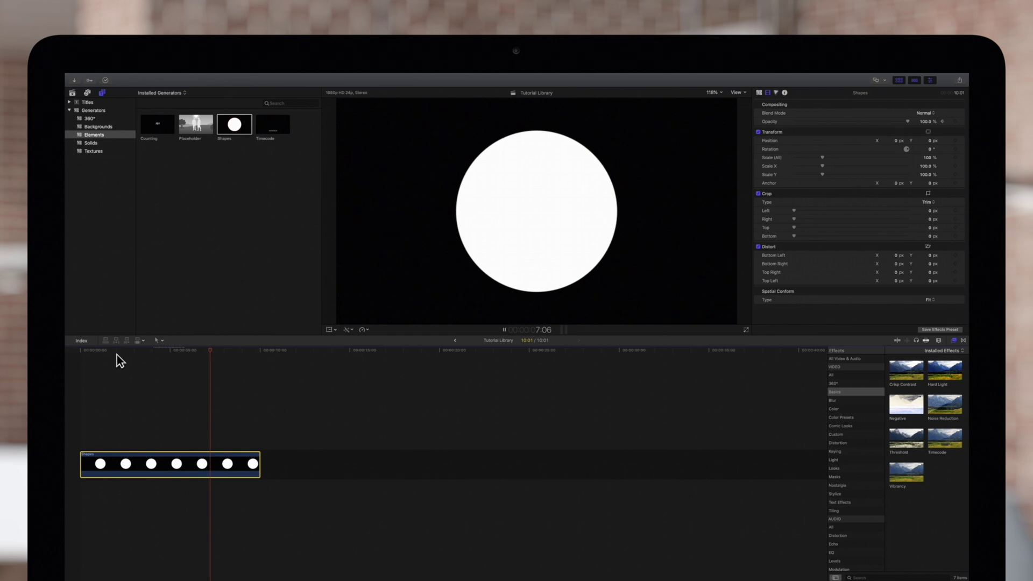
pyautogui.press('space')
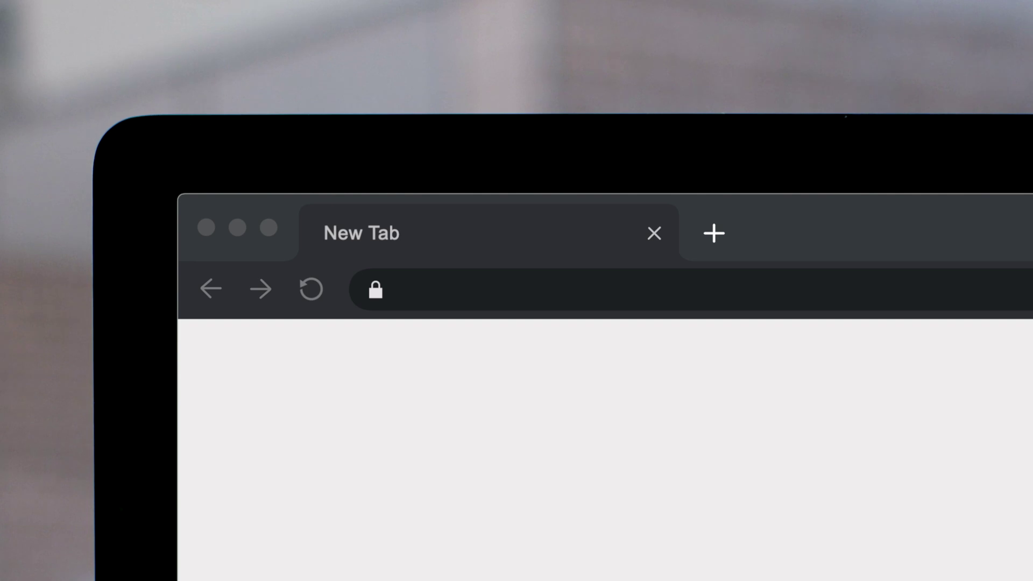
# - Go to pixelfilmstudios.com and scroll to the Featured Final Cut Pro X Plugins grid
pyautogui.write('pixelfilmstudios.com')
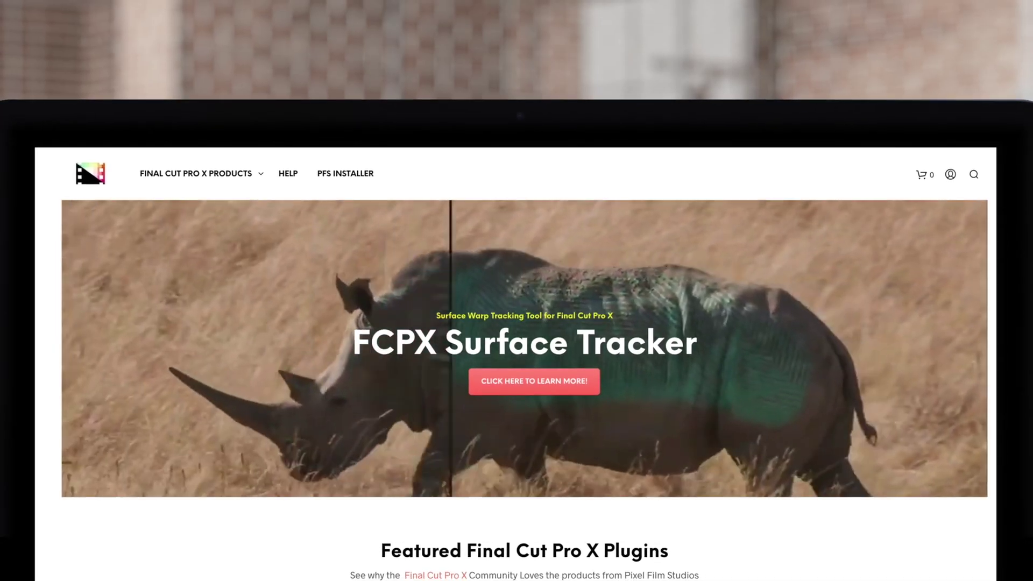
pyautogui.scroll(-5, 516, 349)
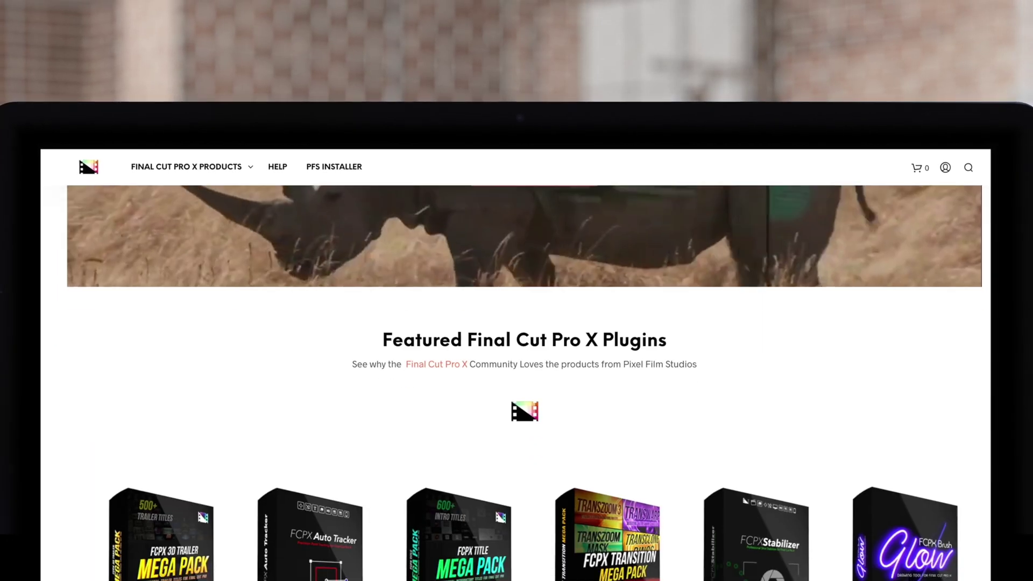
pyautogui.scroll(-2, 516, 349)
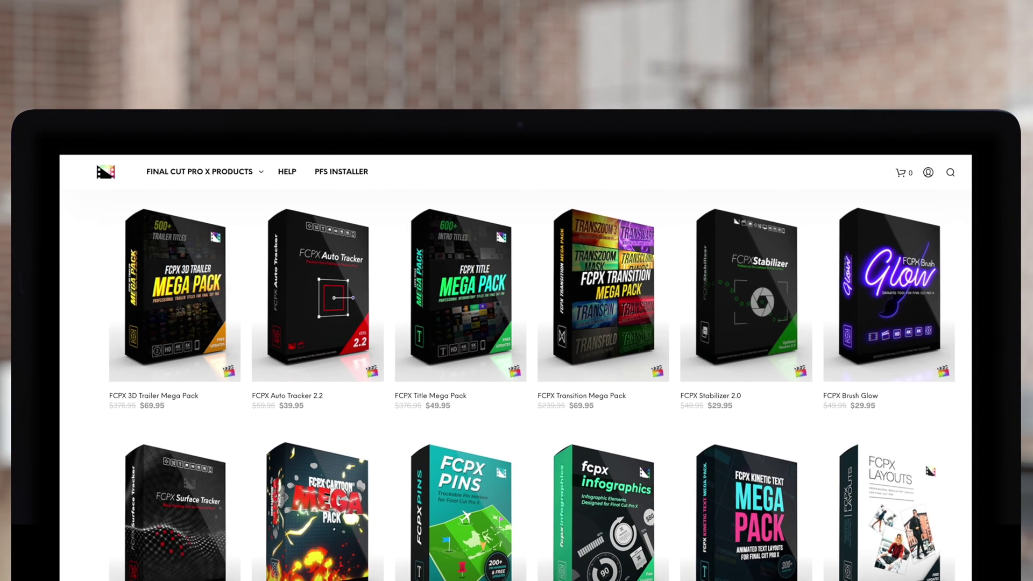